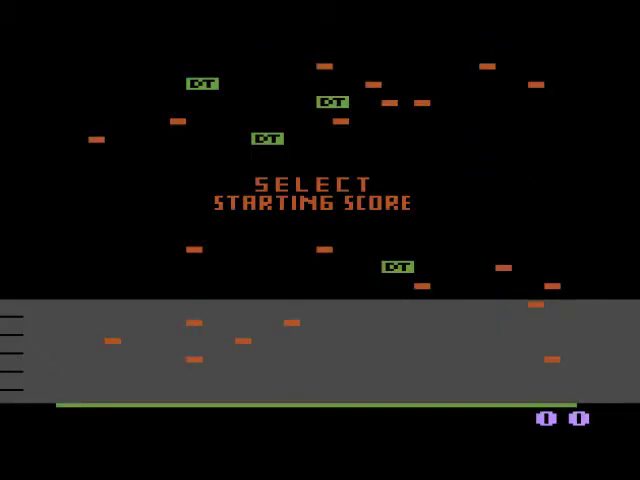
pyautogui.press('space')
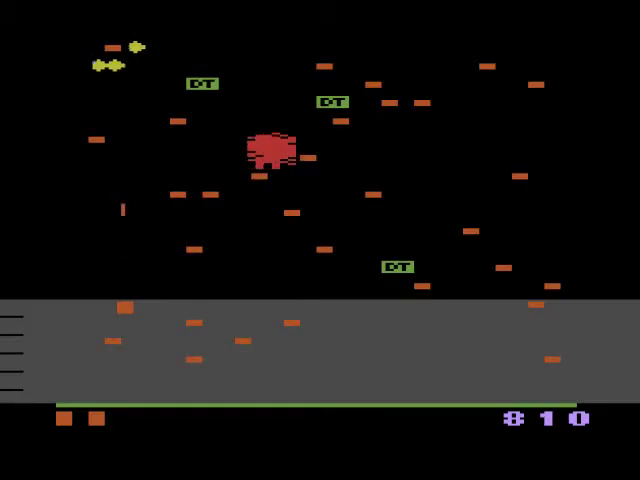